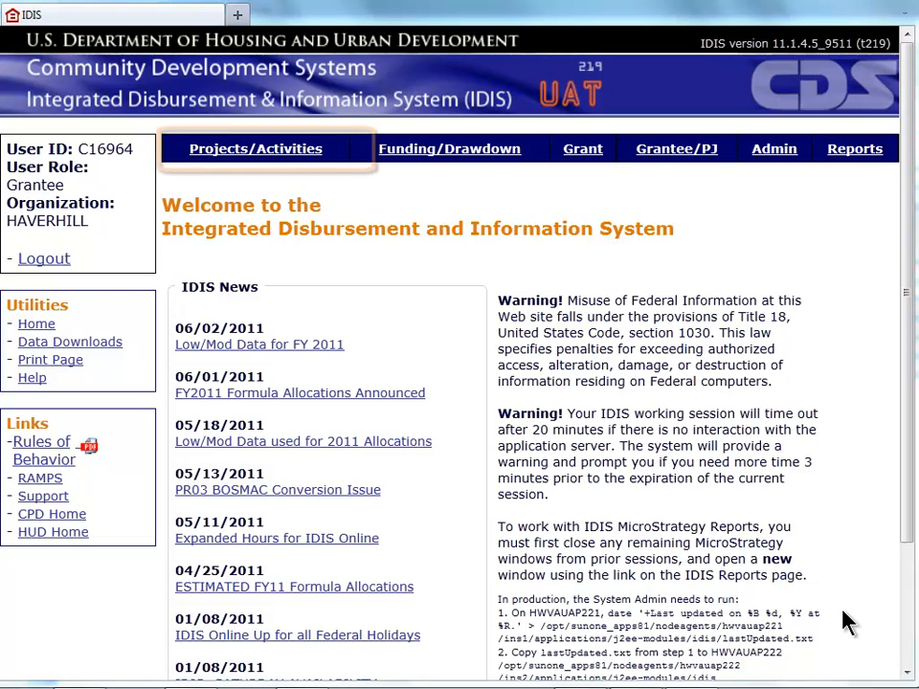
Search the activities by IDIS Activity ID 833.
{"action": "left_click", "coordinate": [308, 150]}
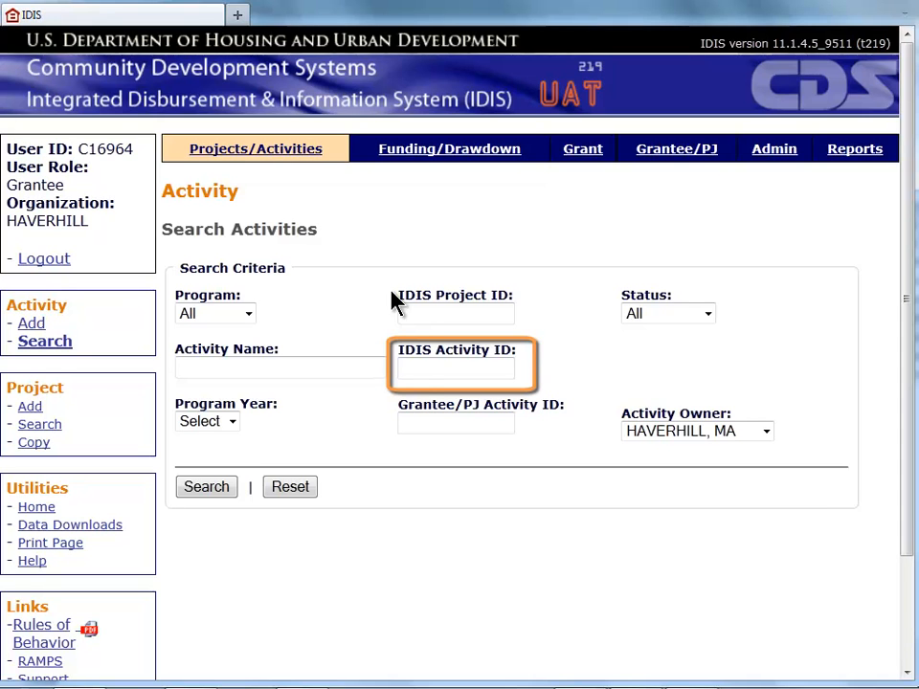
{"action": "left_click", "coordinate": [428, 377]}
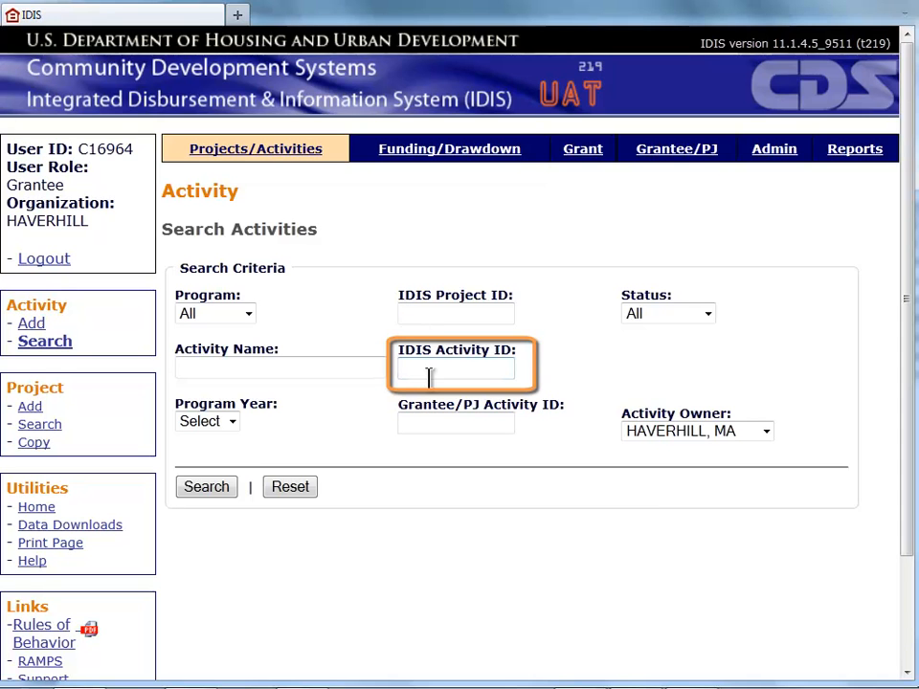
{"action": "type", "text": "833"}
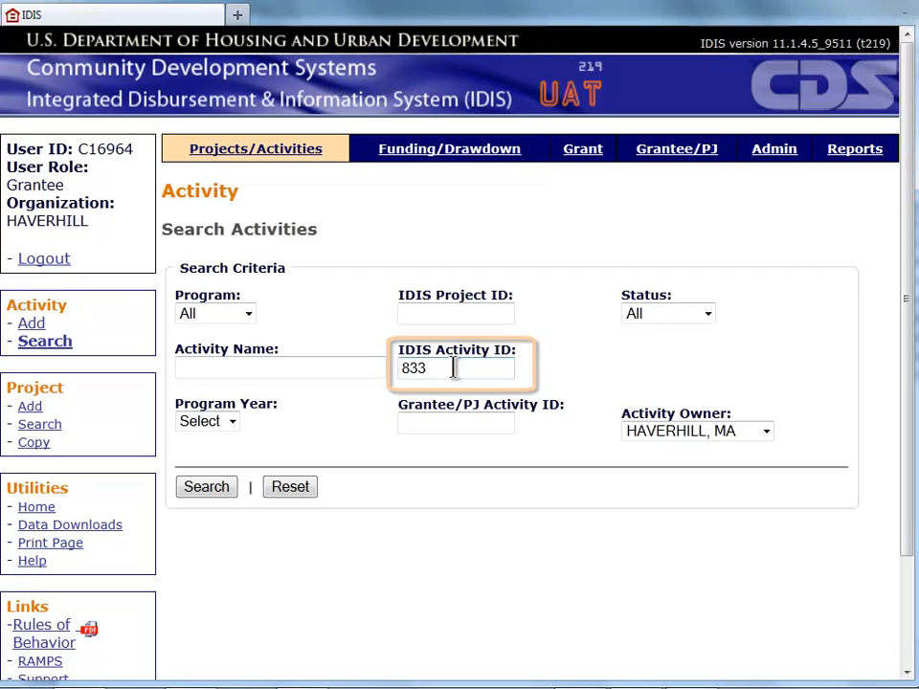
{"action": "left_click", "coordinate": [219, 494]}
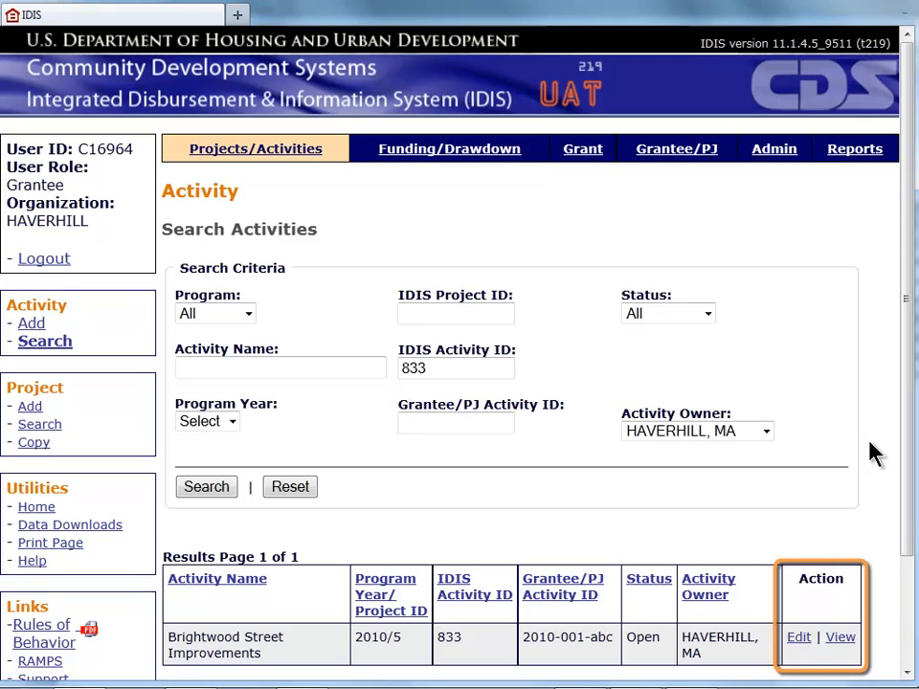
Open the Brightwood Street Improvements activity for editing and start adding its CDBG accomplishment detail.
{"action": "left_click", "coordinate": [798, 637]}
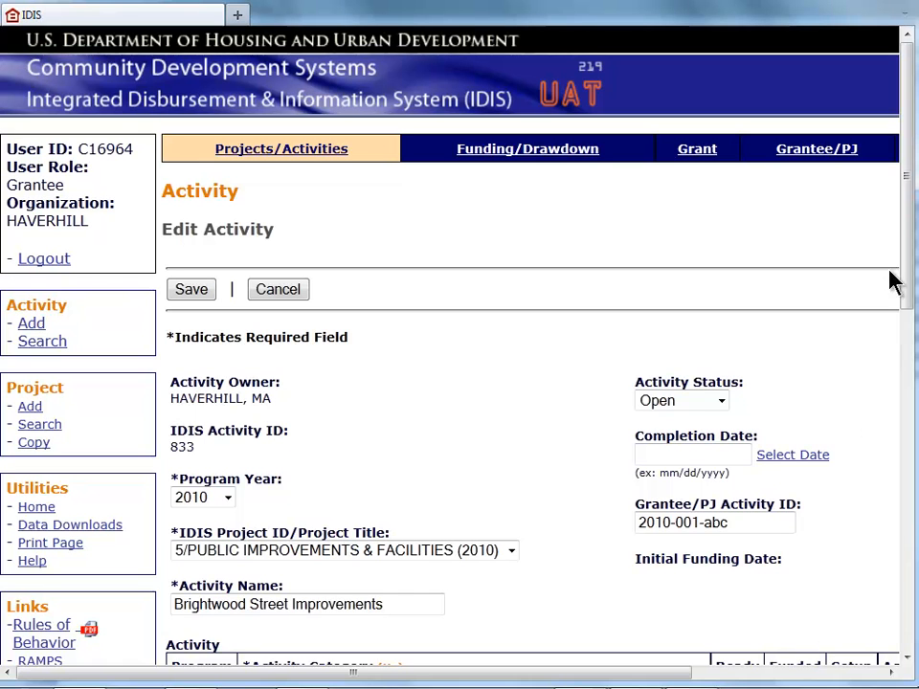
{"action": "left_click_drag", "start_coordinate": [910, 225], "coordinate": [910, 365]}
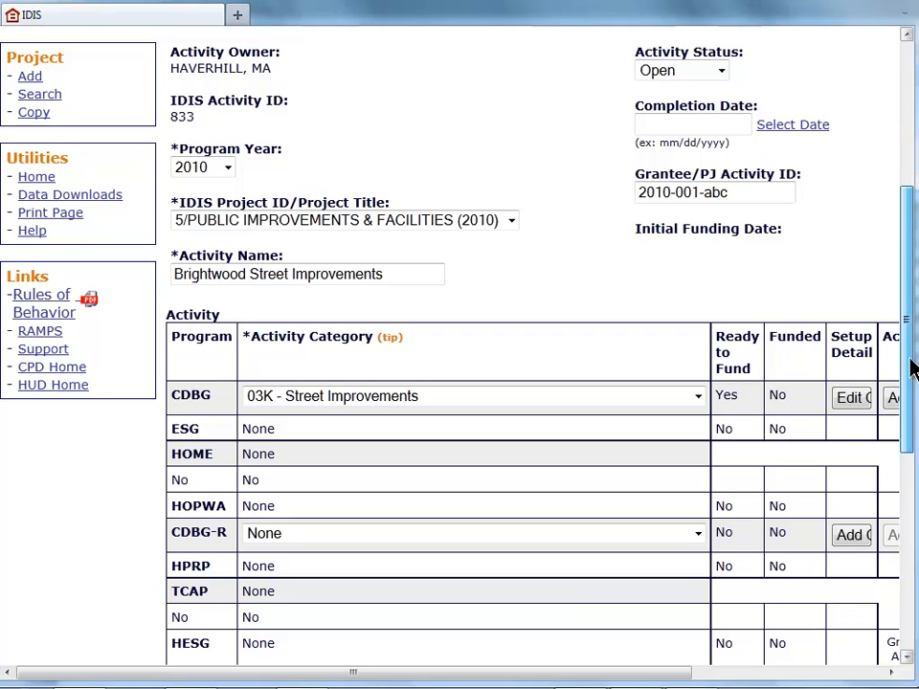
{"action": "left_click_drag", "start_coordinate": [514, 678], "coordinate": [725, 678]}
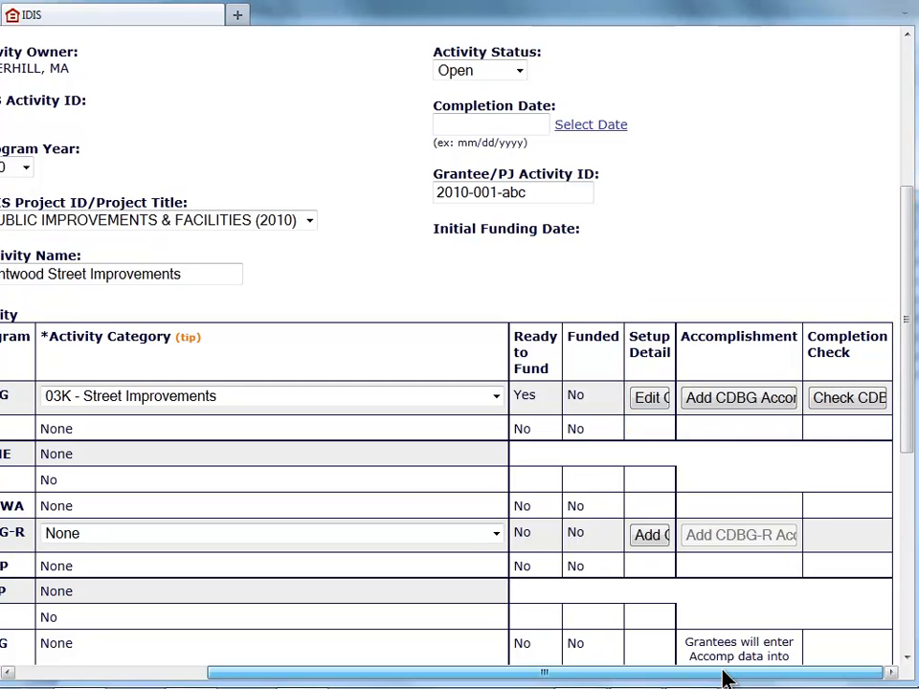
{"action": "left_click", "coordinate": [721, 406]}
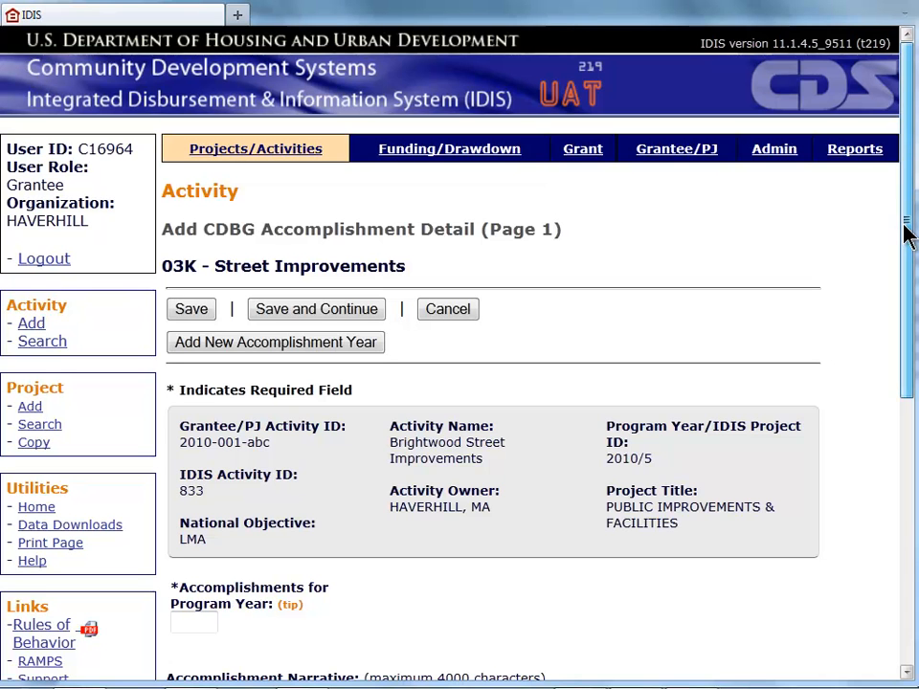
Set the program year for the new CDBG accomplishments to 2010.
{"action": "left_click_drag", "start_coordinate": [906, 234], "coordinate": [910, 490]}
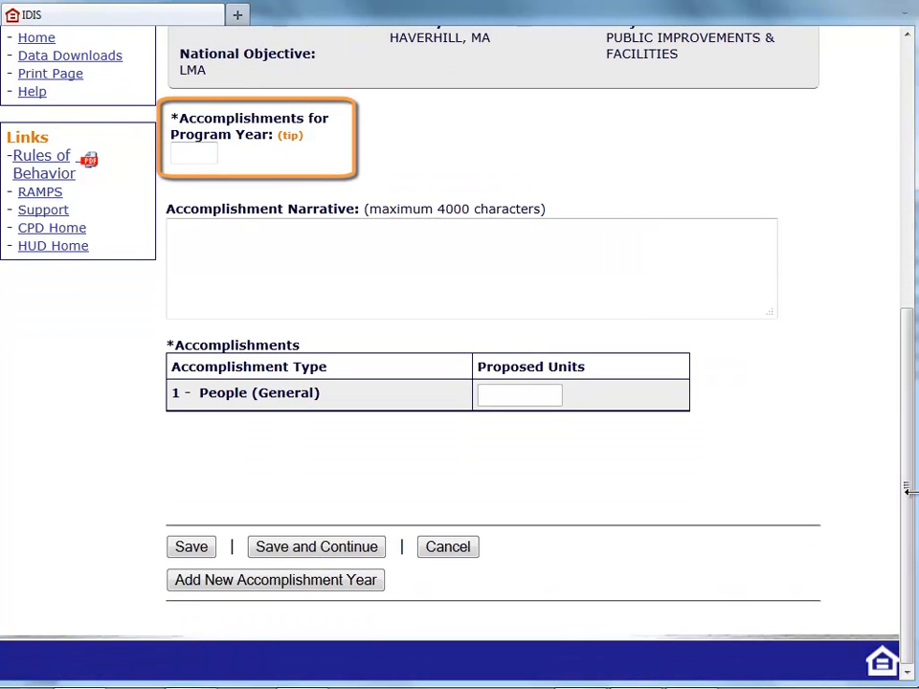
{"action": "left_click", "coordinate": [182, 151]}
{"action": "type", "text": "2010"}
{"action": "key", "text": "Tab"}
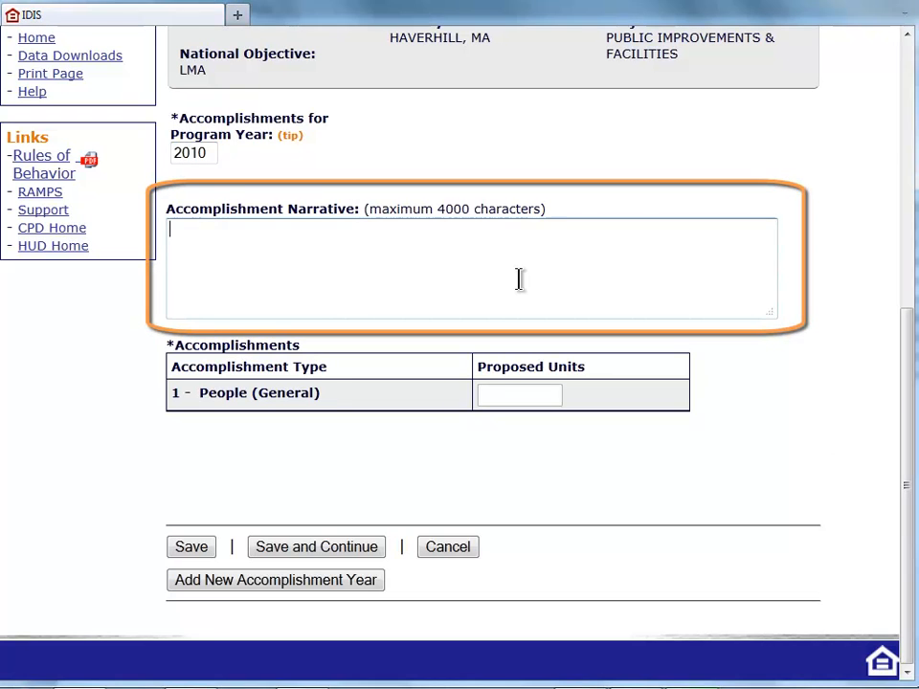
Begin the accomplishment narrative with "Project underway. All pre-development work completed. 80% of construction work is completed.".
{"action": "type", "text": "Pro"}
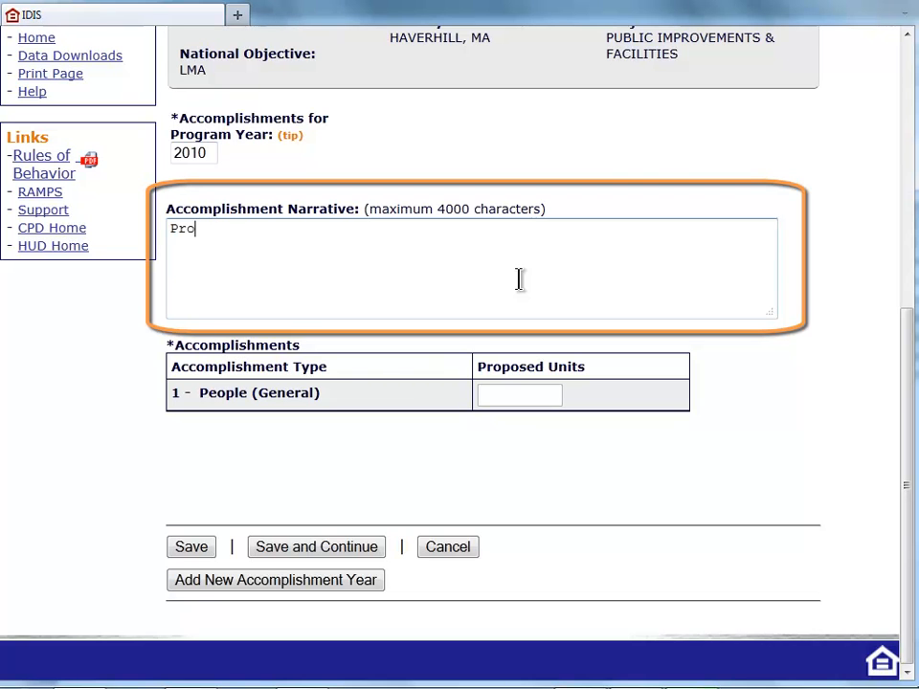
{"action": "type", "text": "ject underwa"}
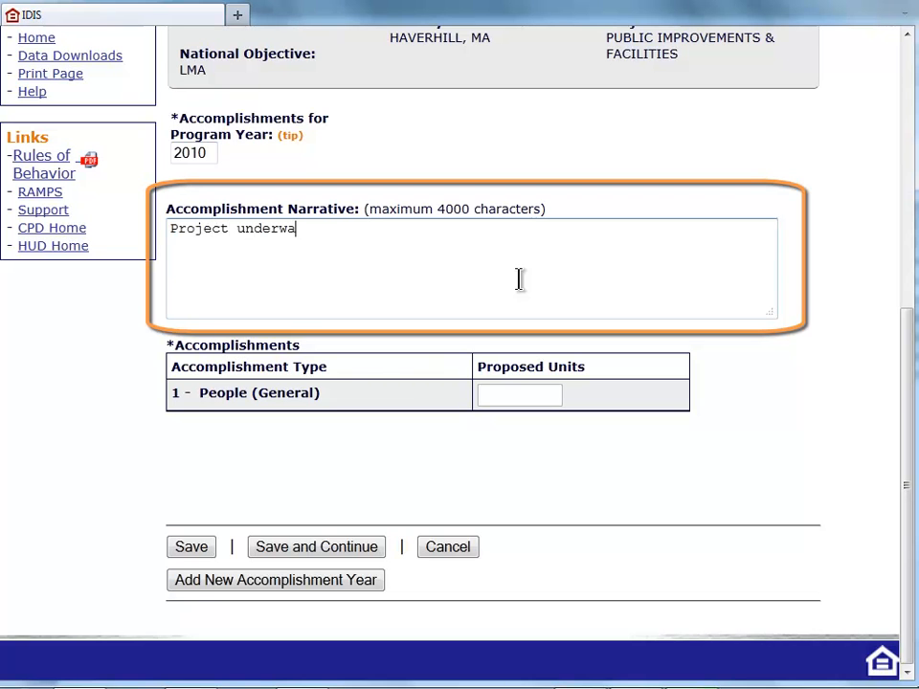
{"action": "type", "text": "y. All pre-developme"}
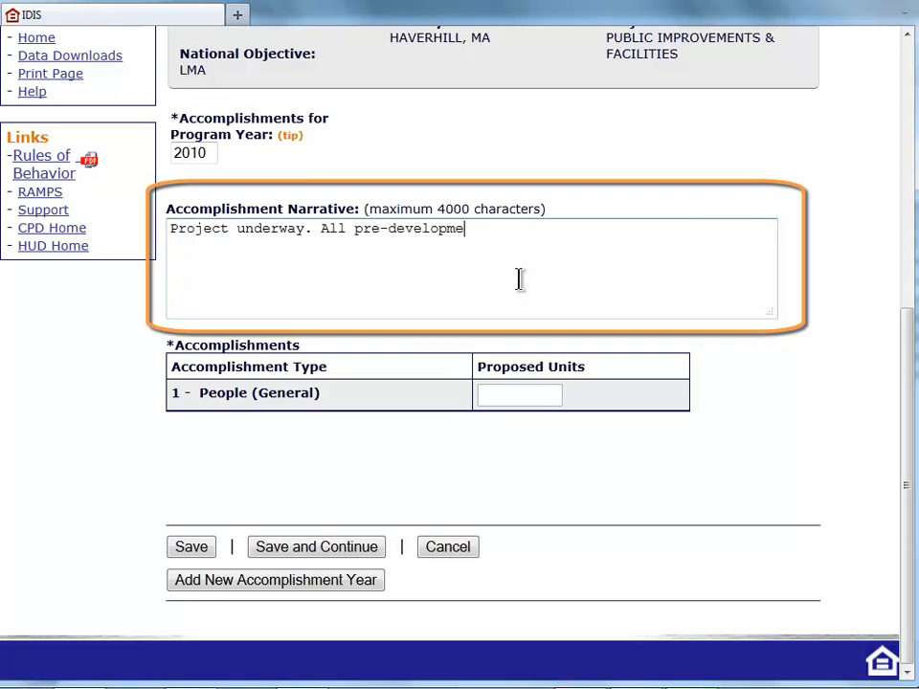
{"action": "type", "text": "nt work completed."}
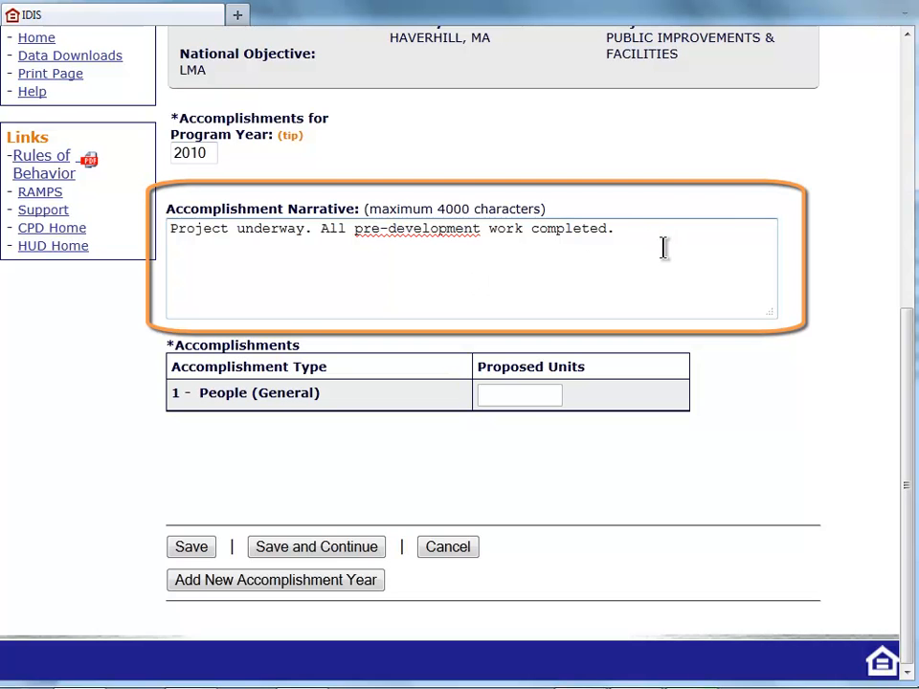
{"action": "type", "text": "80% of construction w"}
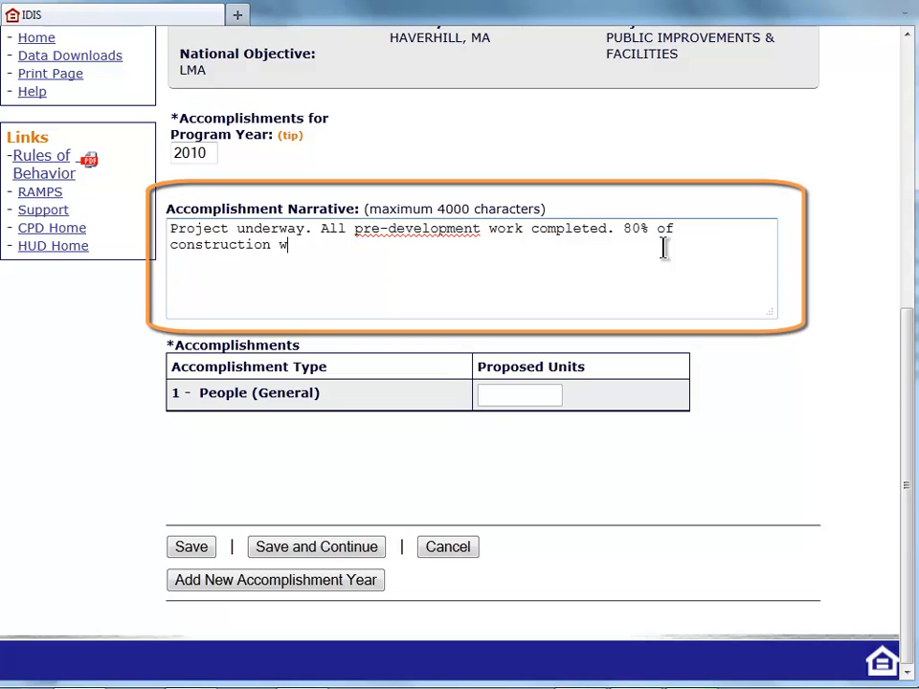
{"action": "type", "text": "ork is completed. "}
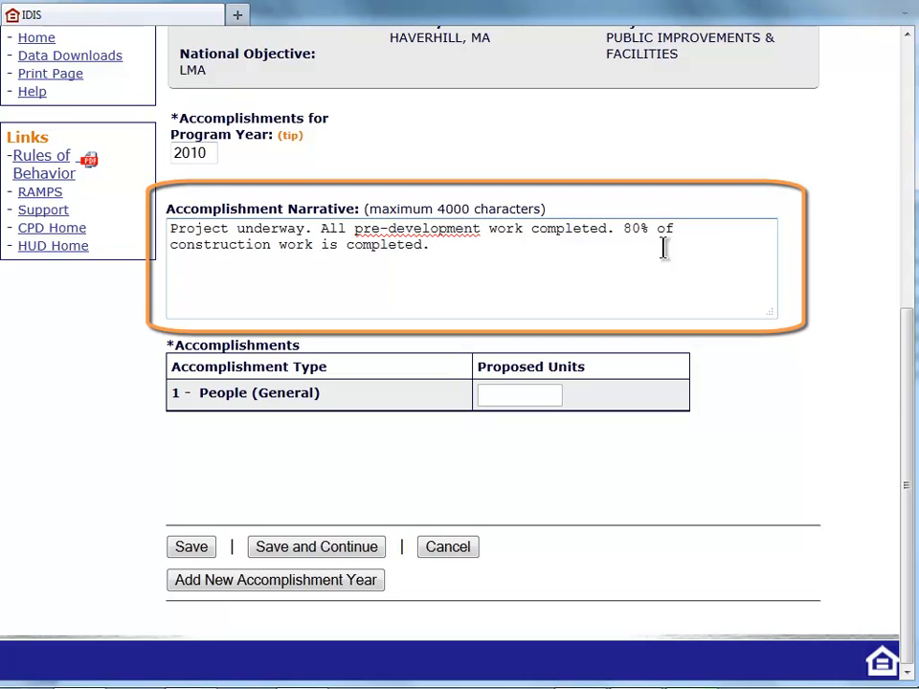
Add the sentence "Project expected to be complete within first quarter of next program year." to the end of the accomplishment narrative.
{"action": "type", "text": "Project expected to "}
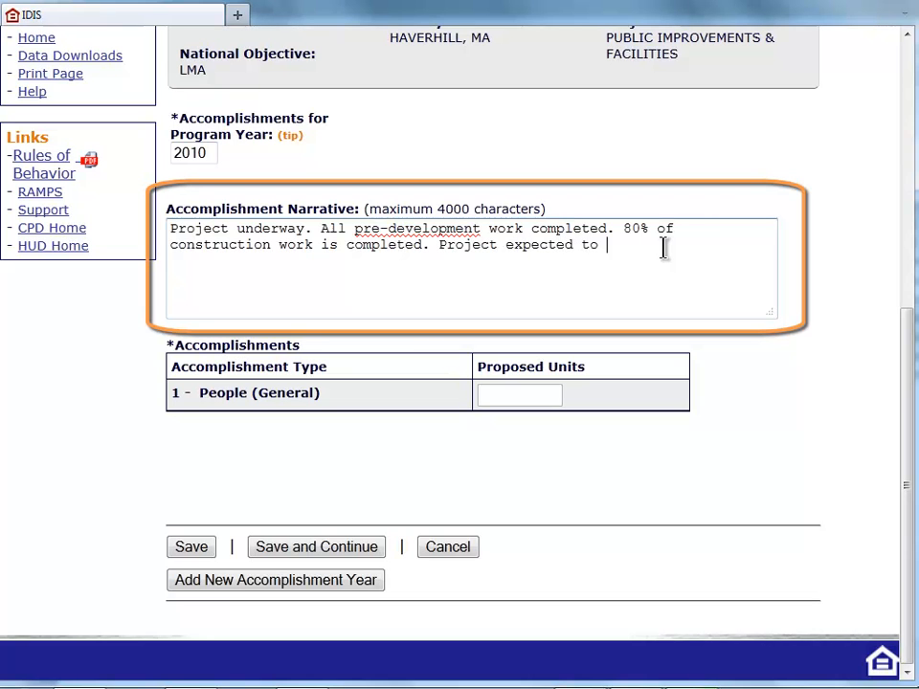
{"action": "type", "text": "be complete within firs"}
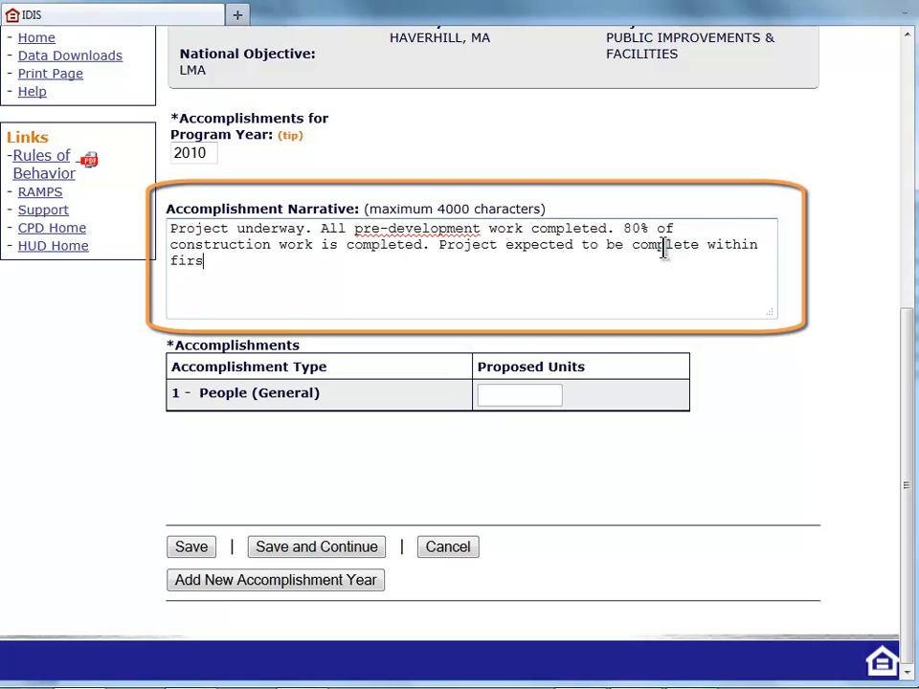
{"action": "type", "text": "t quarter iof"}
{"action": "key", "text": "BackSpace"}
{"action": "key", "text": "BackSpace"}
{"action": "key", "text": "BackSpace"}
{"action": "type", "text": "of nexct"}
{"action": "key", "text": "BackSpace"}
{"action": "key", "text": "BackSpace"}
{"action": "type", "text": "t program year."}
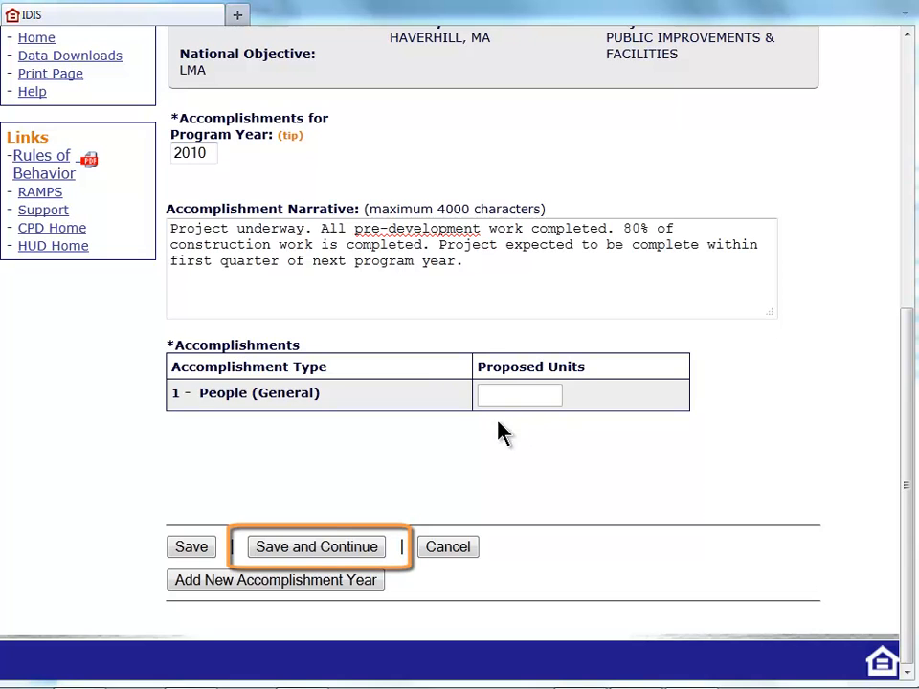
Save both pages of the 2010 accomplishment detail, leaving the proposed units and the numbers of persons blank.
{"action": "left_click", "coordinate": [321, 550]}
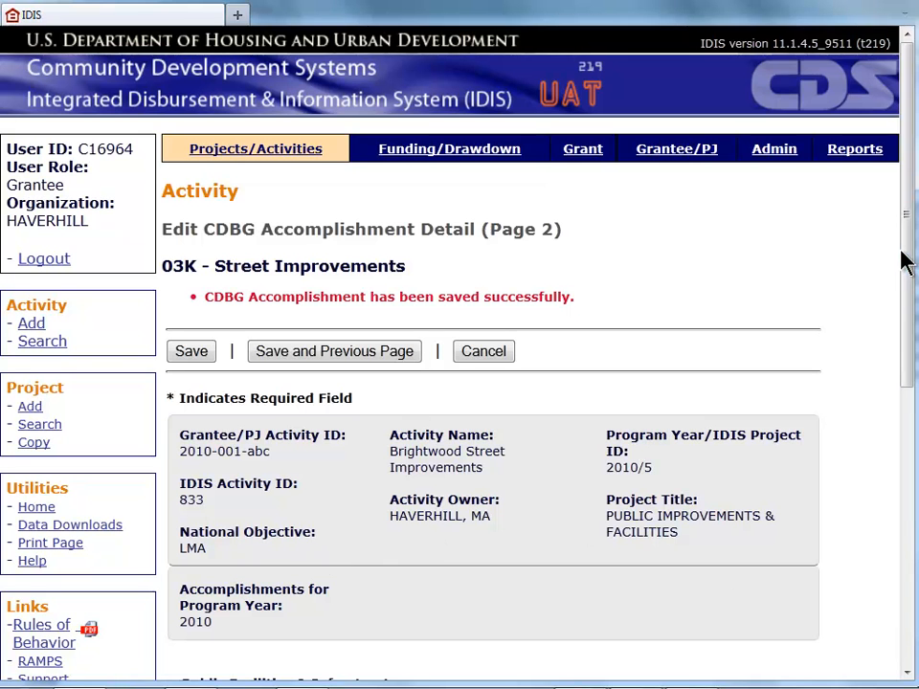
{"action": "left_click_drag", "start_coordinate": [904, 259], "coordinate": [915, 558]}
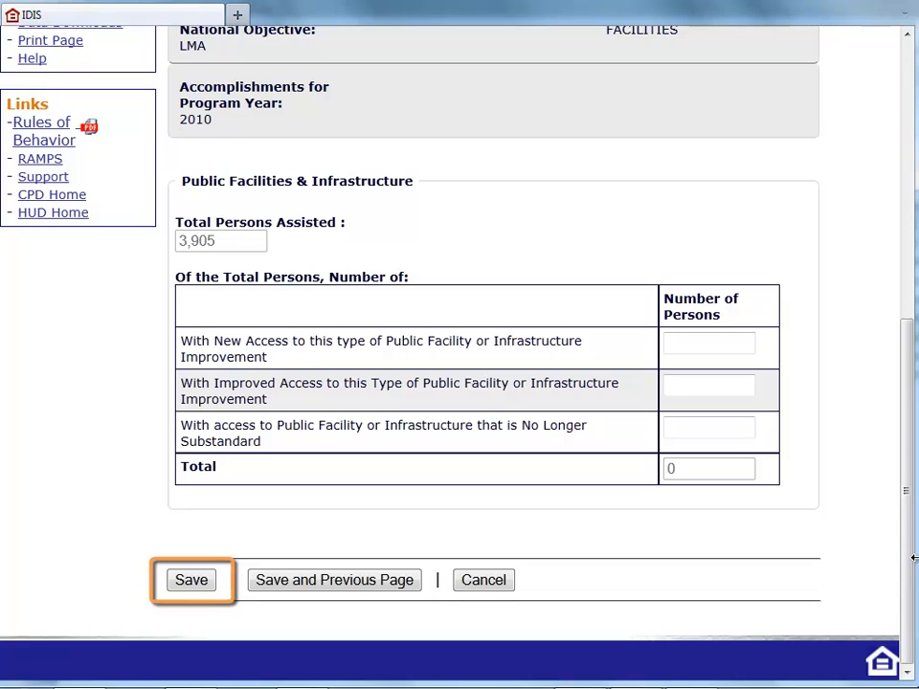
{"action": "left_click", "coordinate": [190, 581]}
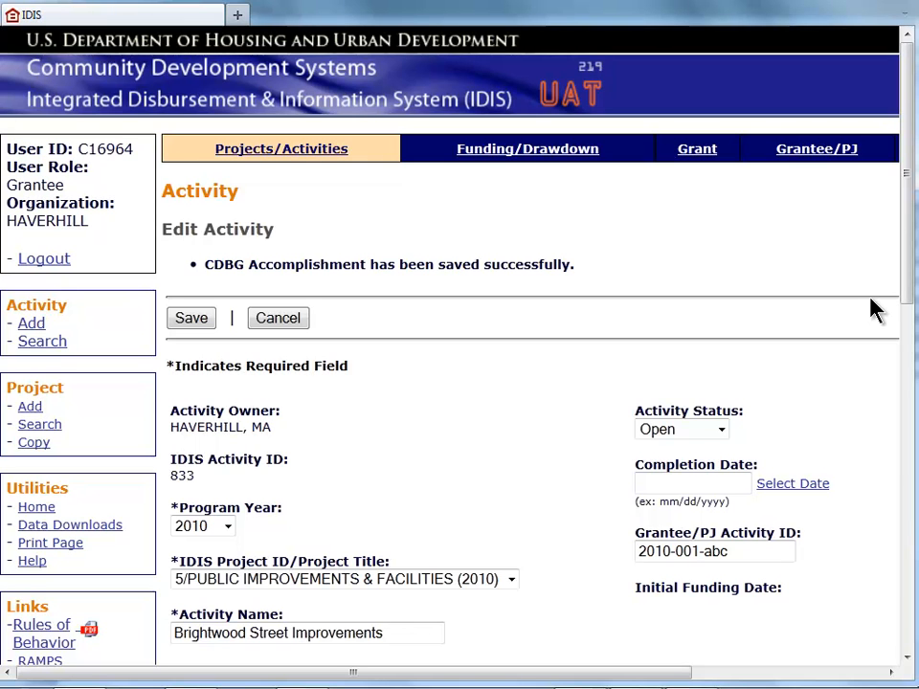
Reopen the activity's CDBG accomplishment detail for editing and add a new accomplishment year.
{"action": "left_click_drag", "start_coordinate": [906, 267], "coordinate": [897, 420]}
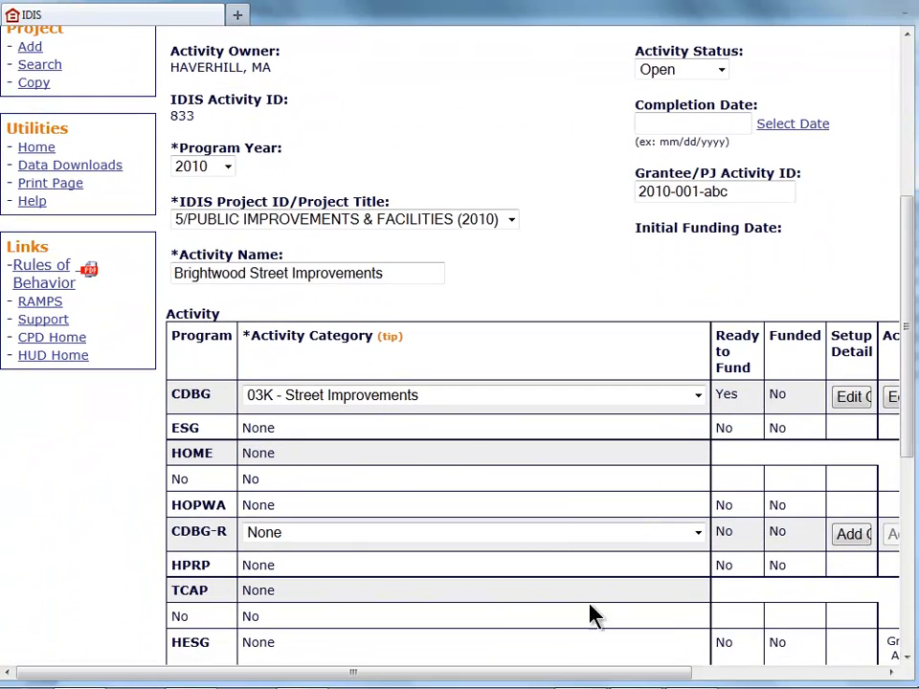
{"action": "left_click_drag", "start_coordinate": [551, 678], "coordinate": [745, 684]}
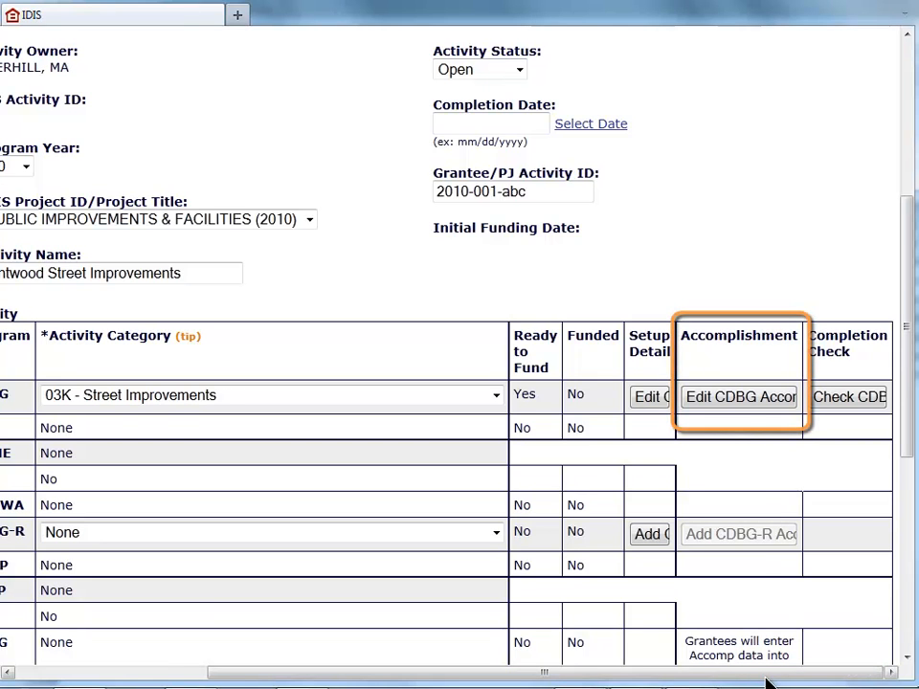
{"action": "left_click", "coordinate": [745, 397]}
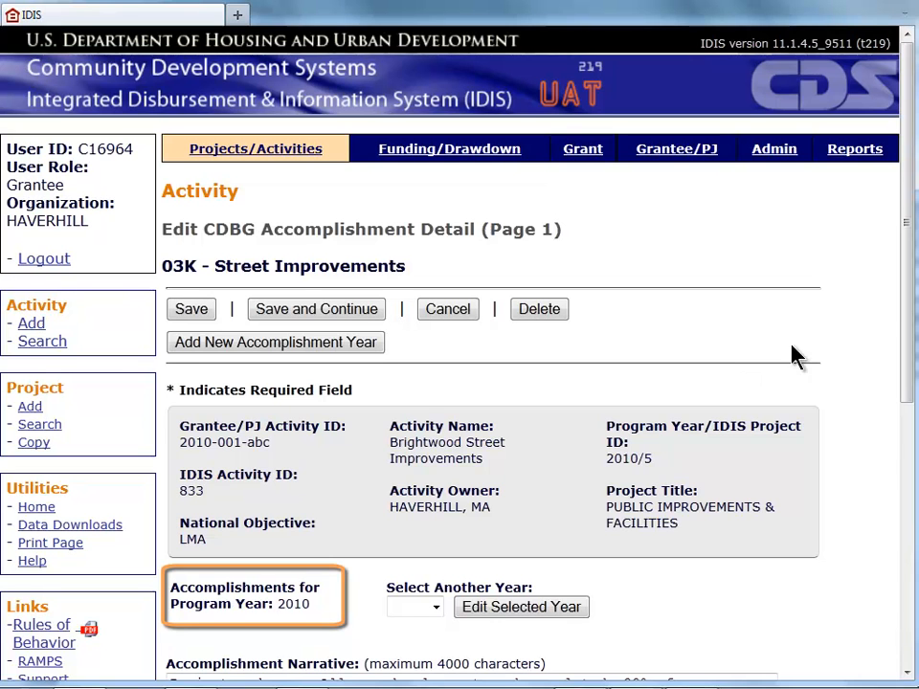
{"action": "left_click_drag", "start_coordinate": [909, 293], "coordinate": [910, 402]}
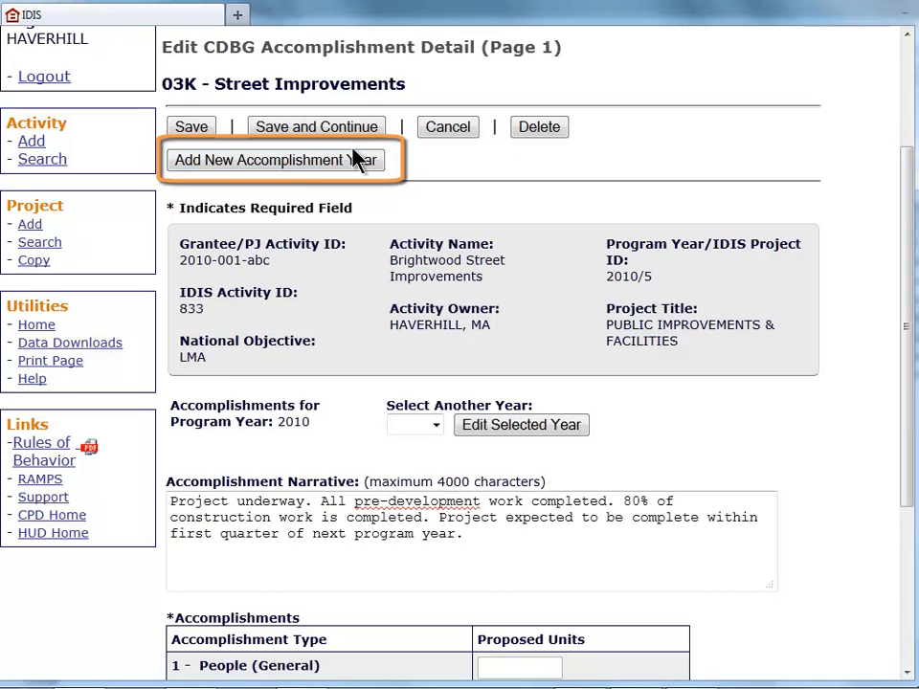
{"action": "left_click", "coordinate": [323, 160]}
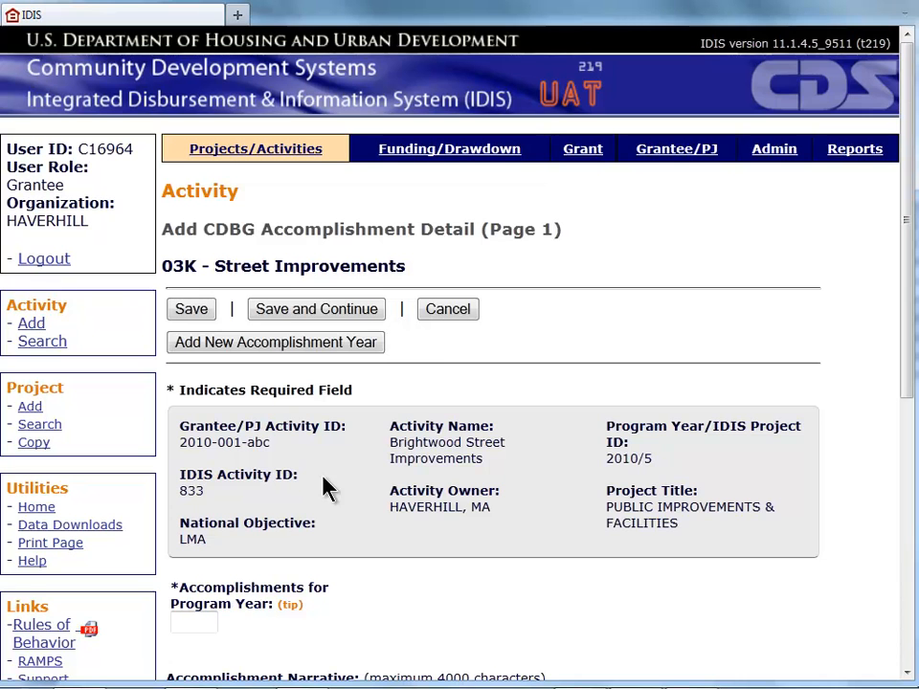
Set the program year of the new accomplishment record to 2011.
{"action": "left_click_drag", "start_coordinate": [909, 303], "coordinate": [905, 547]}
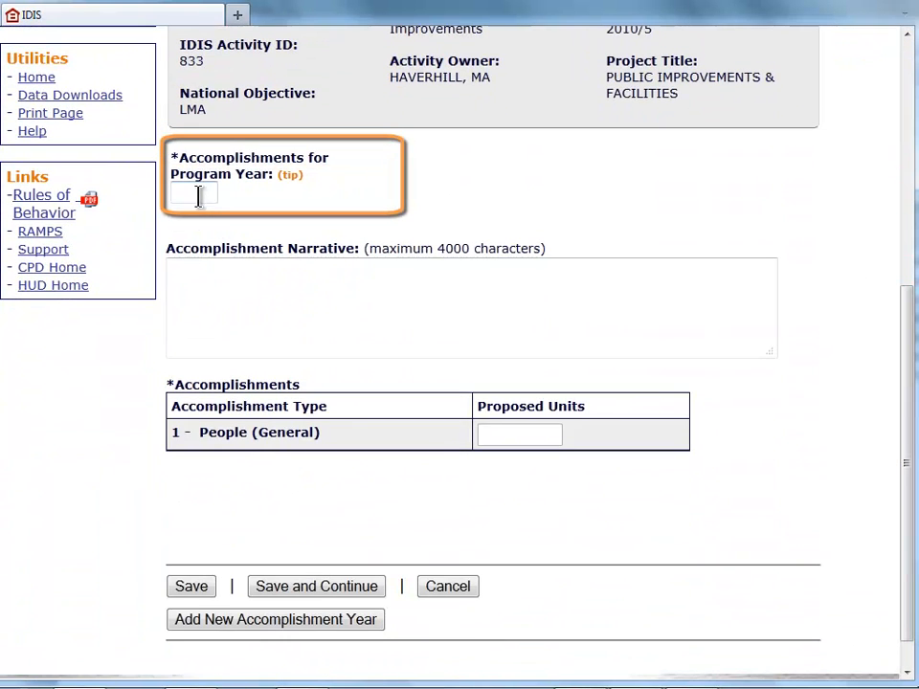
{"action": "type", "text": "2011"}
{"action": "key", "text": "Tab"}
Enter the narrative "all work completed. project will benefit all 3,905 residents in target area." and save the record, continuing to its second page.
{"action": "type", "text": "all "}
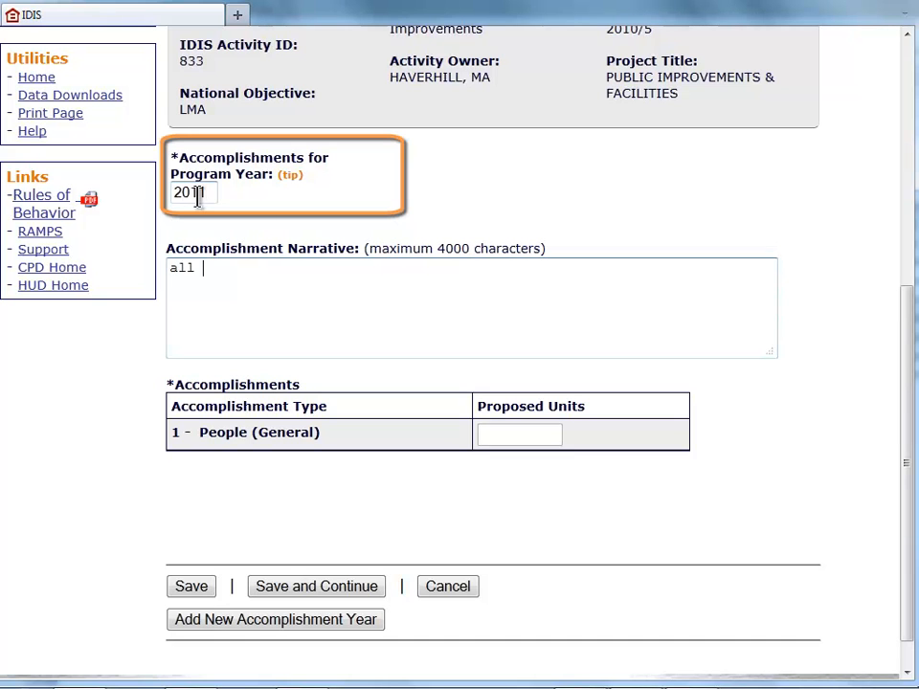
{"action": "type", "text": "work com"}
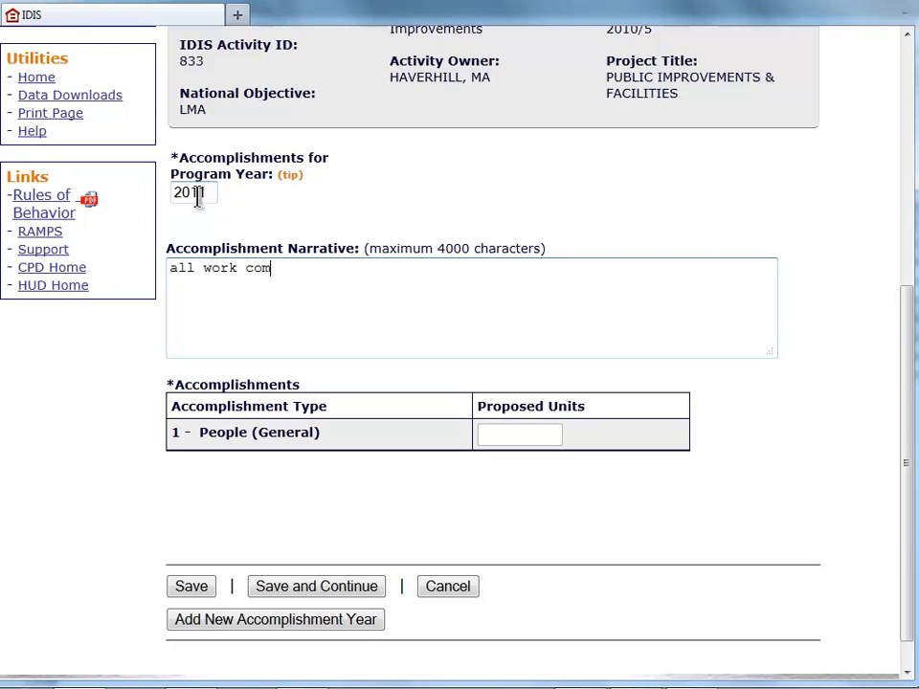
{"action": "type", "text": "pleted. project wil"}
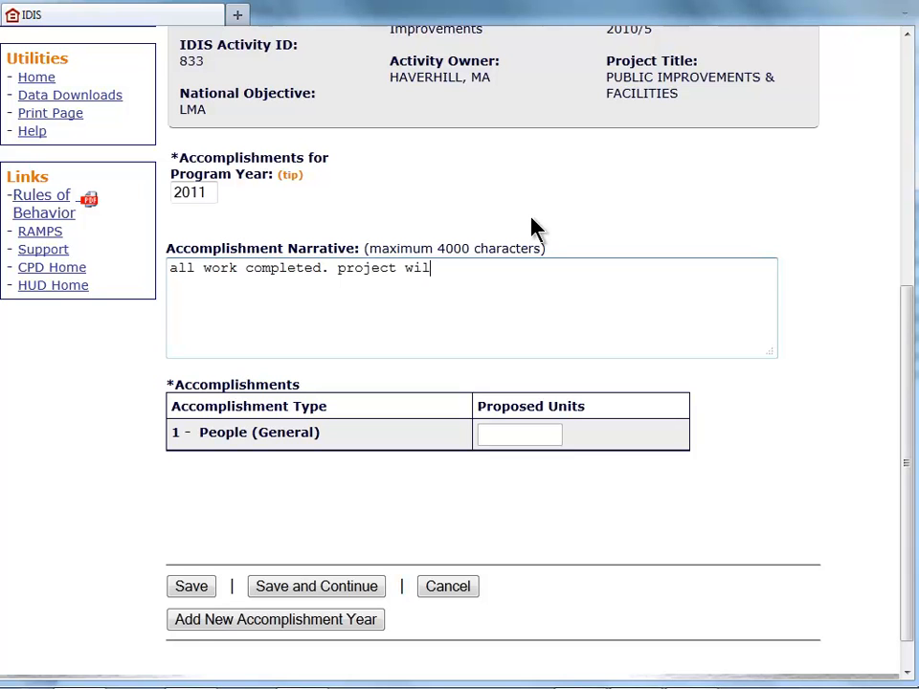
{"action": "type", "text": "l benefit all 3,90"}
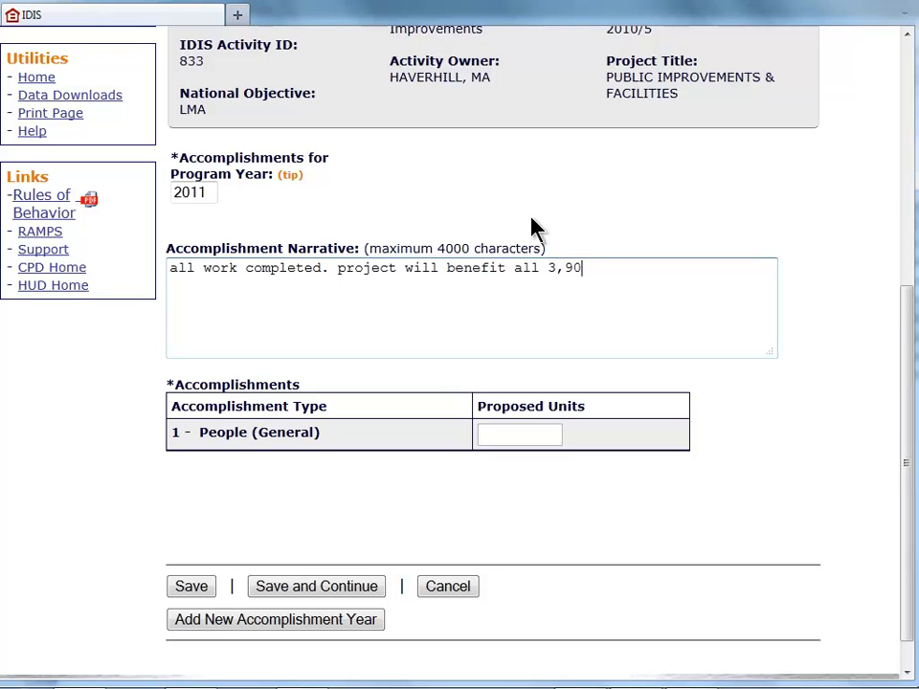
{"action": "type", "text": "5 residents in t"}
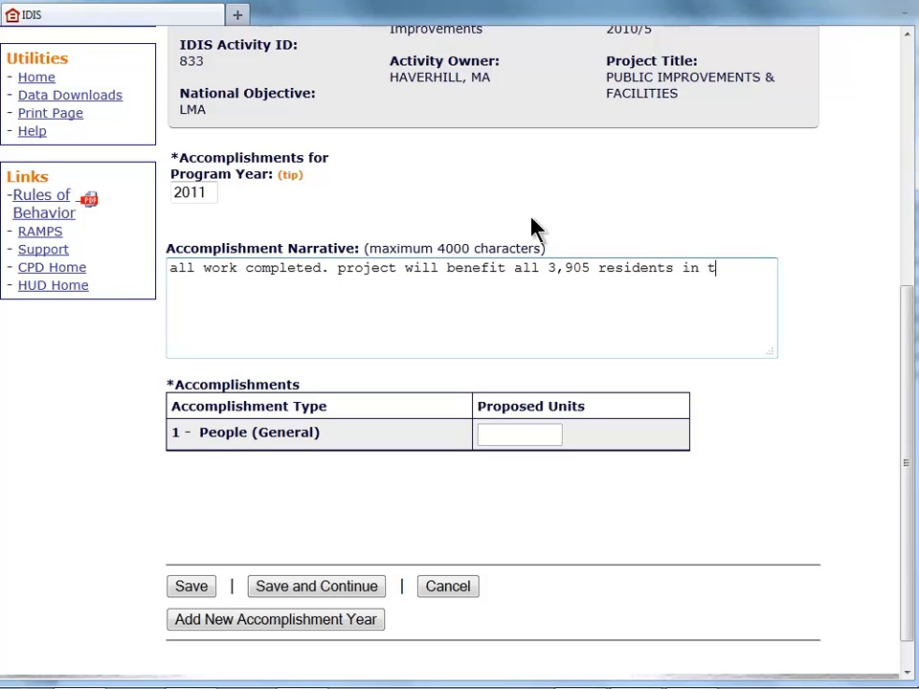
{"action": "type", "text": "arget area,"}
{"action": "key", "text": "BackSpace"}
{"action": "key", "text": "BackSpace"}
{"action": "type", "text": "."}
{"action": "left_click", "coordinate": [362, 594]}
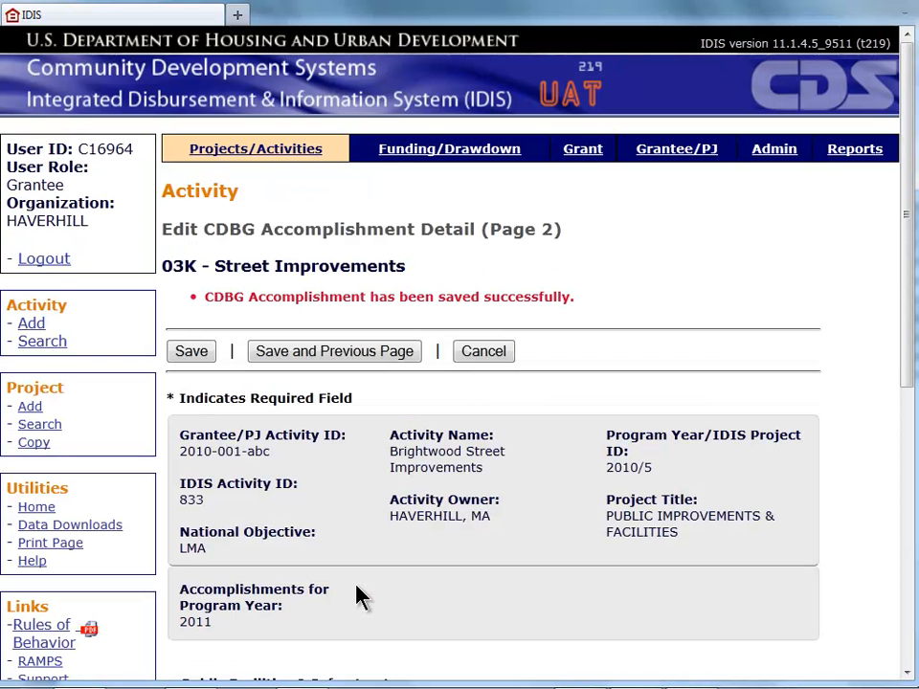
Enter 3,905 persons with access to public facility or infrastructure that is no longer substandard, and save the 2011 accomplishment record.
{"action": "left_click_drag", "start_coordinate": [905, 353], "coordinate": [913, 646]}
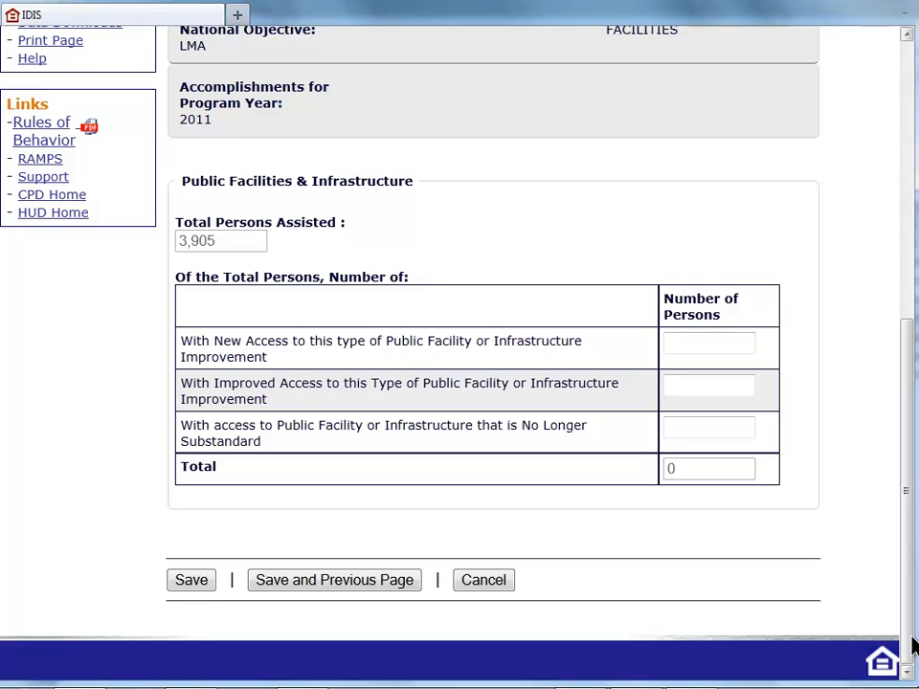
{"action": "left_click", "coordinate": [738, 436]}
{"action": "type", "text": "3905"}
{"action": "key", "text": "Tab"}
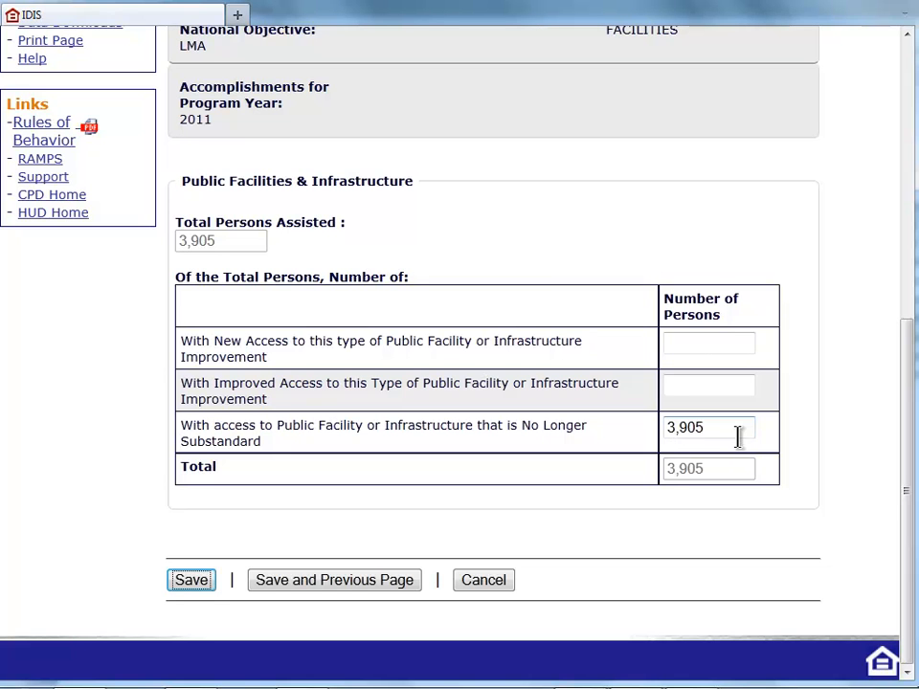
{"action": "key", "text": "Return"}
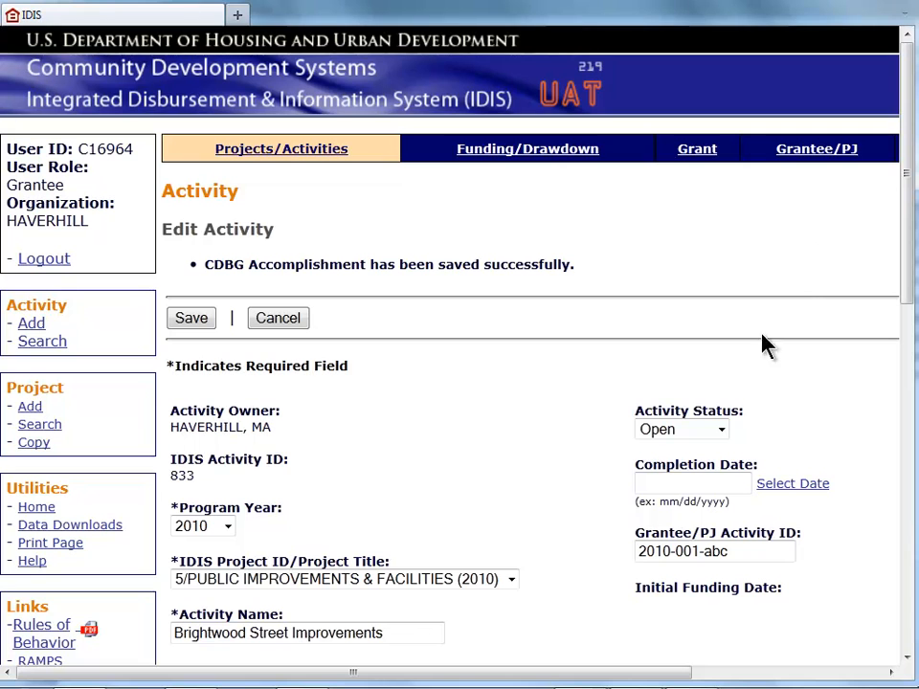
Set the activity status to Completed and run the CDBG completion check for the street improvements activity.
{"action": "left_click", "coordinate": [720, 430]}
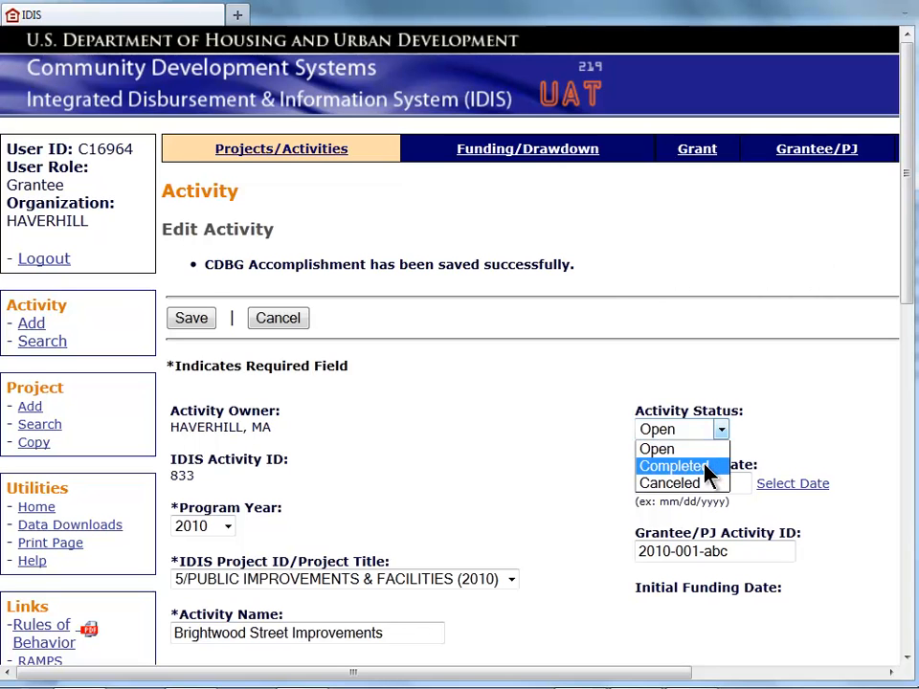
{"action": "left_click", "coordinate": [706, 473]}
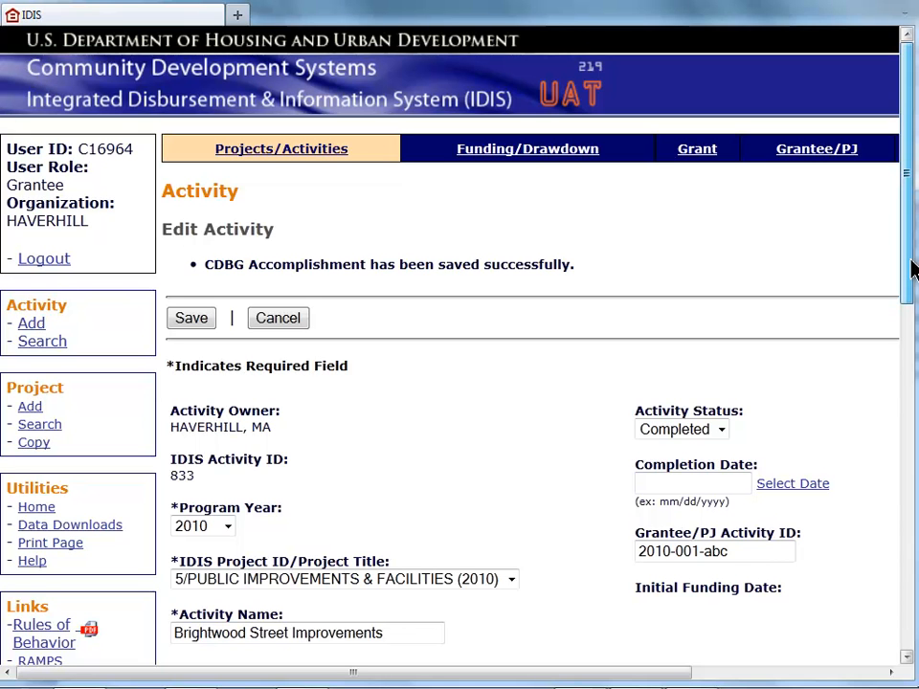
{"action": "left_click_drag", "start_coordinate": [911, 270], "coordinate": [896, 427]}
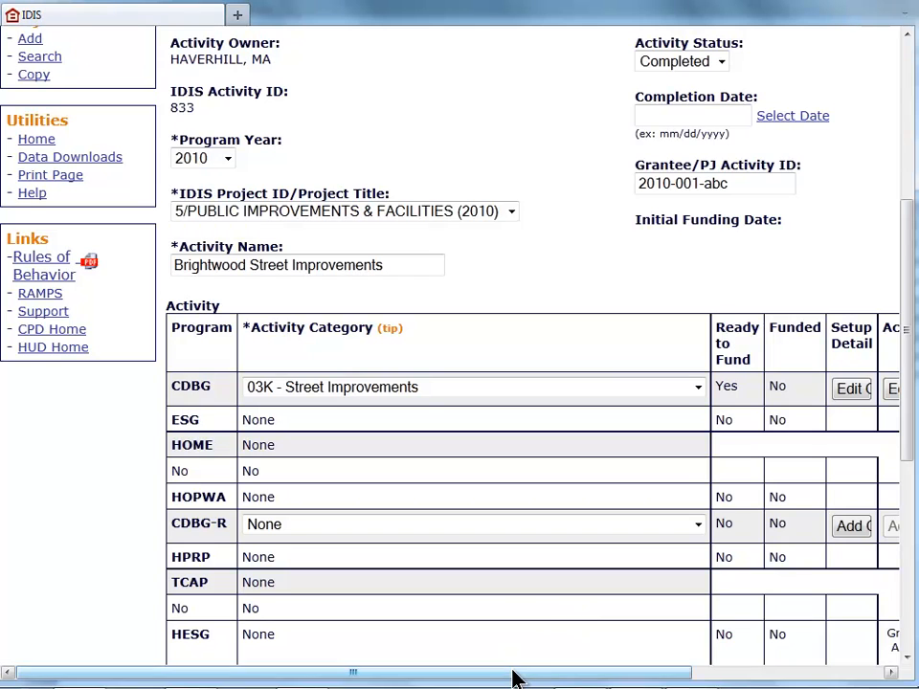
{"action": "left_click_drag", "start_coordinate": [514, 678], "coordinate": [807, 678]}
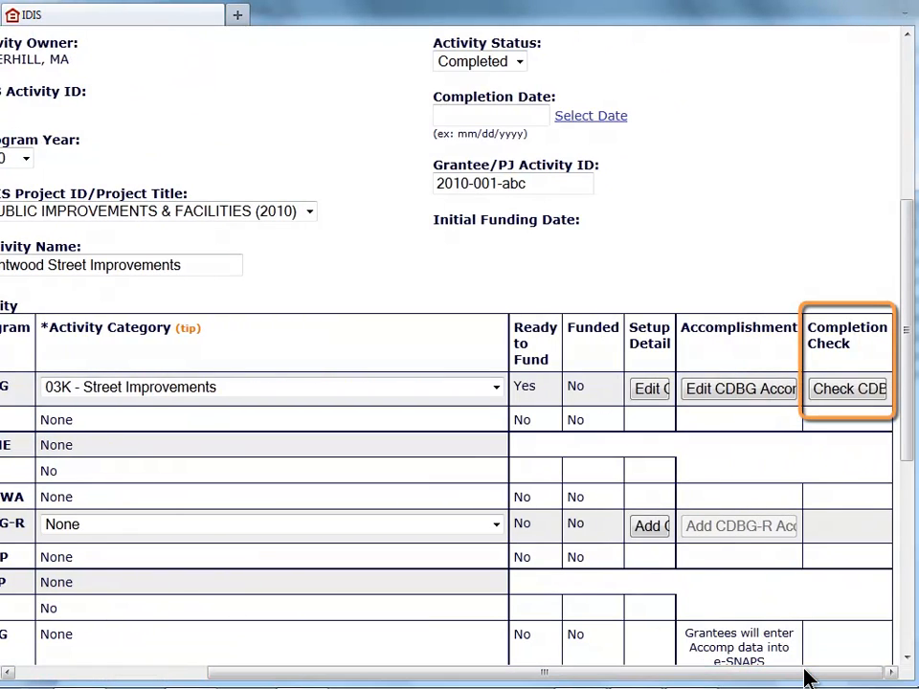
{"action": "left_click", "coordinate": [819, 404]}
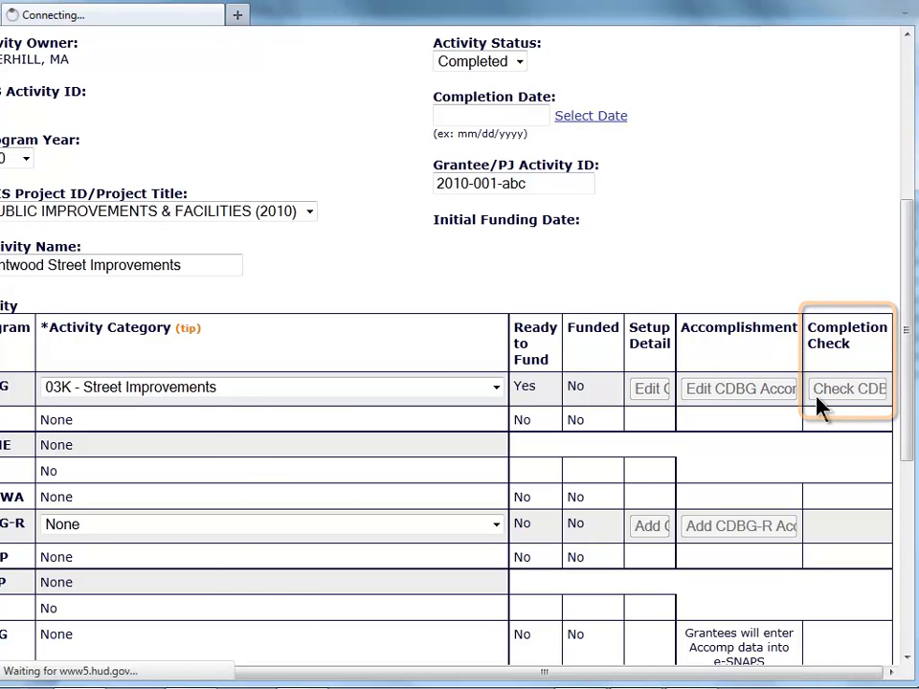